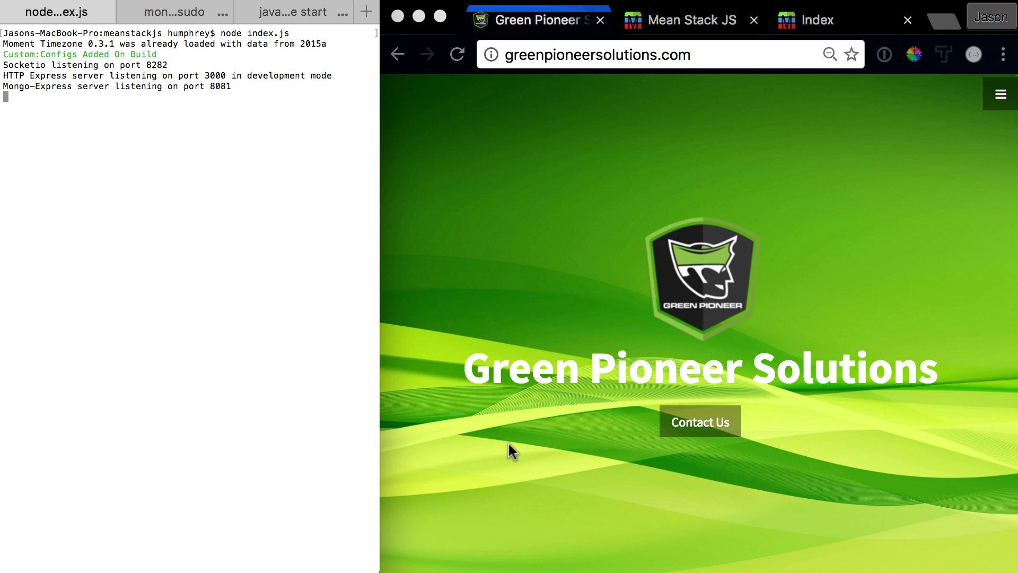
pyautogui.scroll(-1, 508, 443)
pyautogui.scroll(-5, 509, 443)
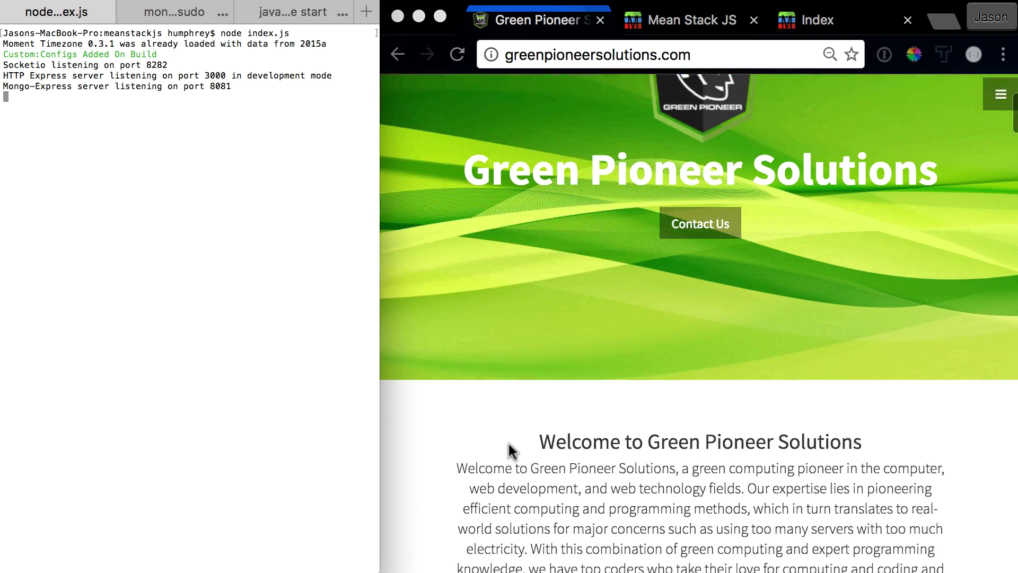
pyautogui.scroll(-3, 509, 443)
pyautogui.scroll(-5, 508, 444)
pyautogui.scroll(-5, 509, 444)
pyautogui.scroll(-5, 508, 444)
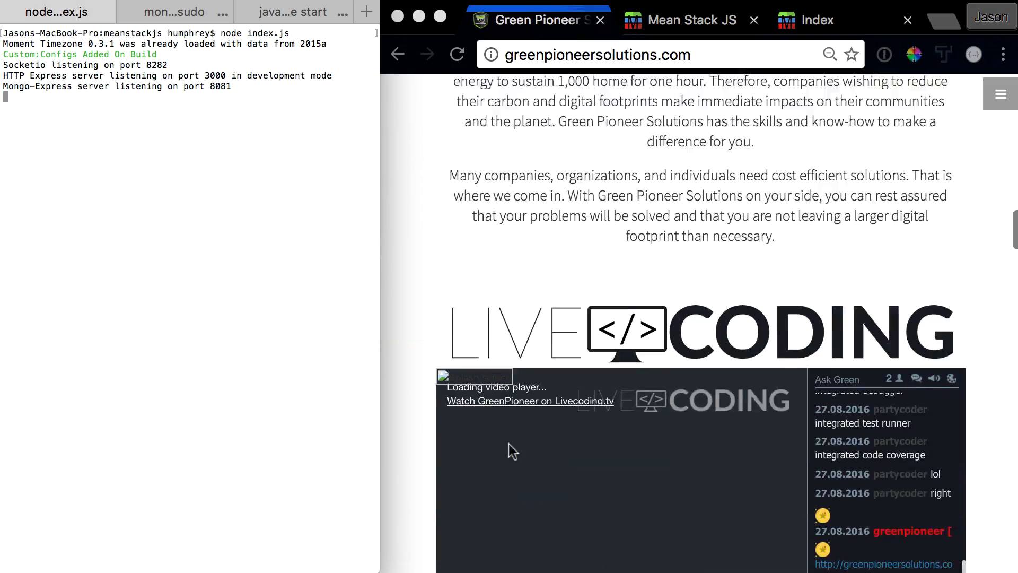
pyautogui.scroll(-3, 508, 444)
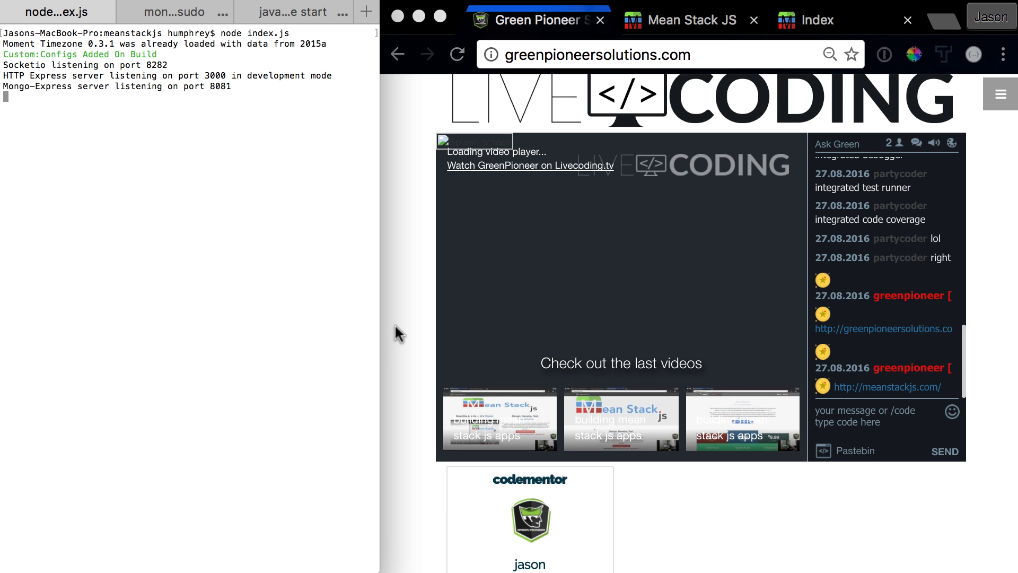
pyautogui.scroll(-1, 394, 333)
pyautogui.scroll(-6, 395, 327)
pyautogui.scroll(-1, 413, 310)
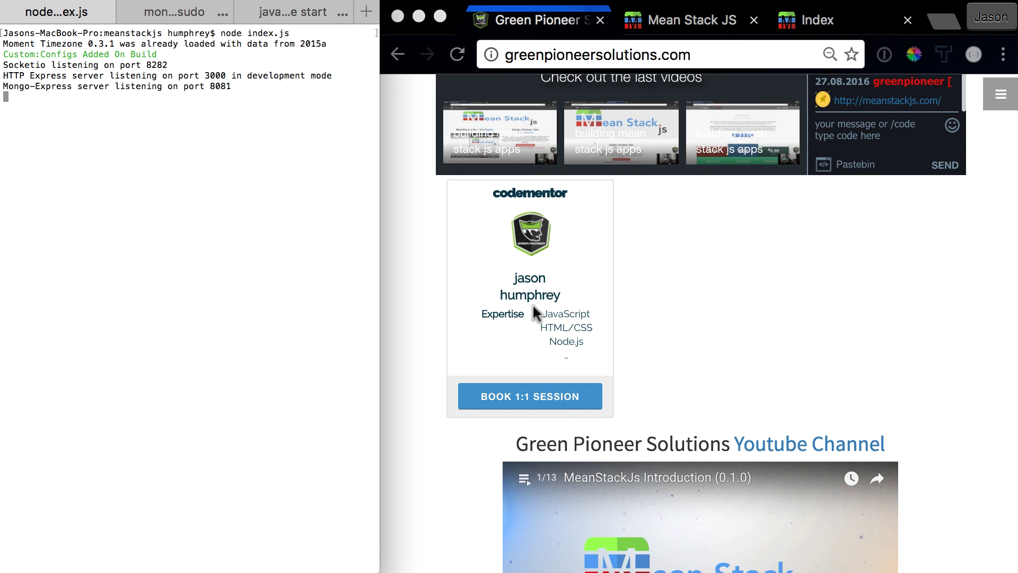
pyautogui.scroll(-2, 533, 299)
pyautogui.scroll(-3, 509, 358)
pyautogui.scroll(-1, 464, 432)
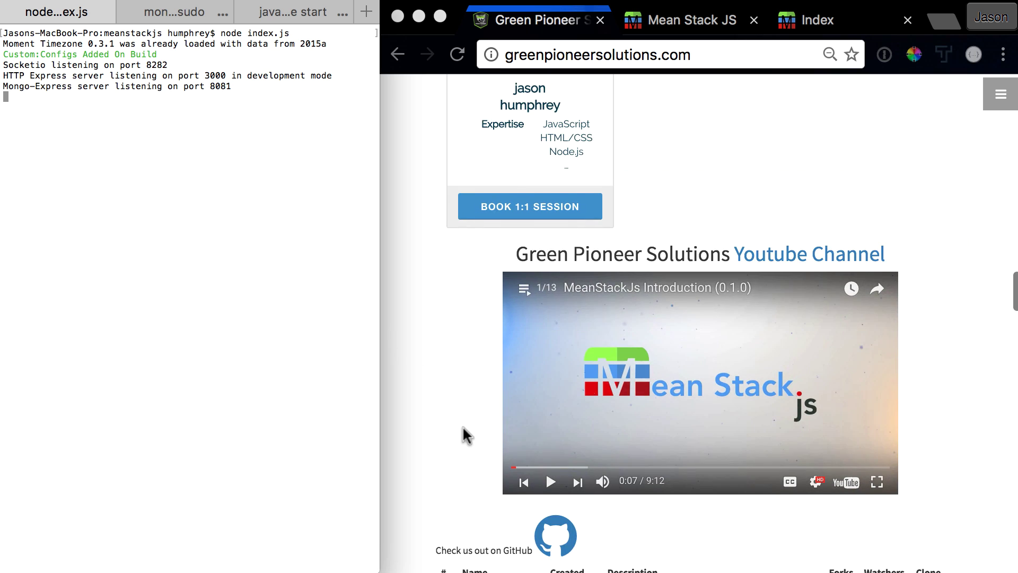
pyautogui.scroll(-1, 462, 430)
pyautogui.scroll(-3, 463, 430)
pyautogui.scroll(-5, 462, 430)
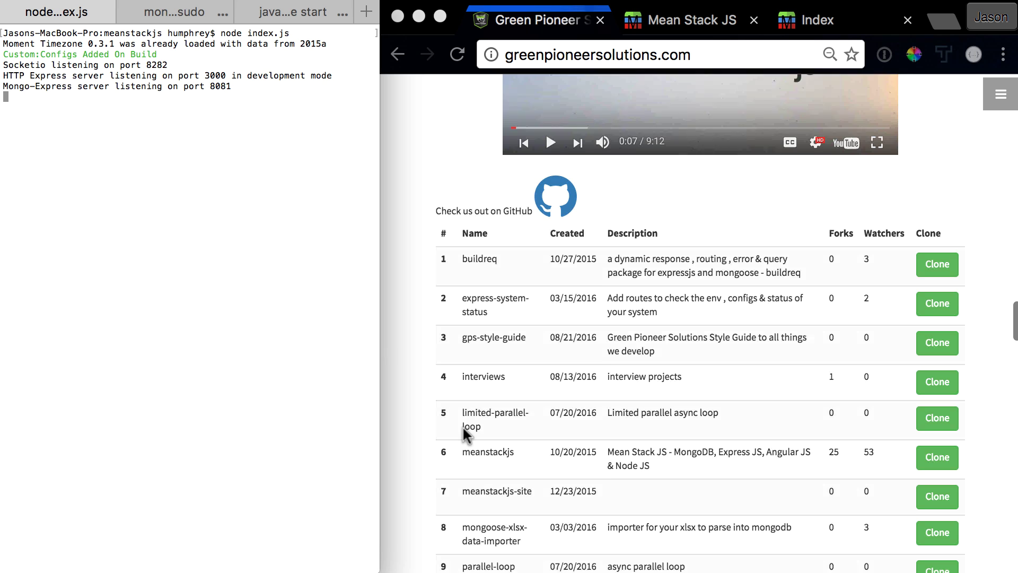
pyautogui.scroll(-1, 463, 430)
pyautogui.scroll(-1, 462, 426)
pyautogui.scroll(-2, 463, 425)
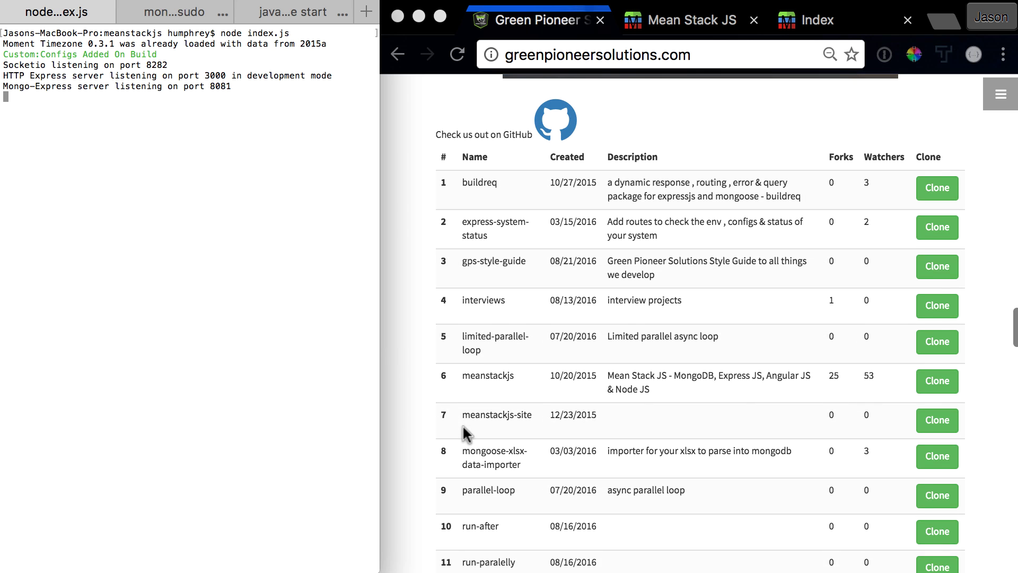
pyautogui.scroll(-5, 463, 429)
pyautogui.scroll(-7, 463, 429)
pyautogui.scroll(-6, 464, 430)
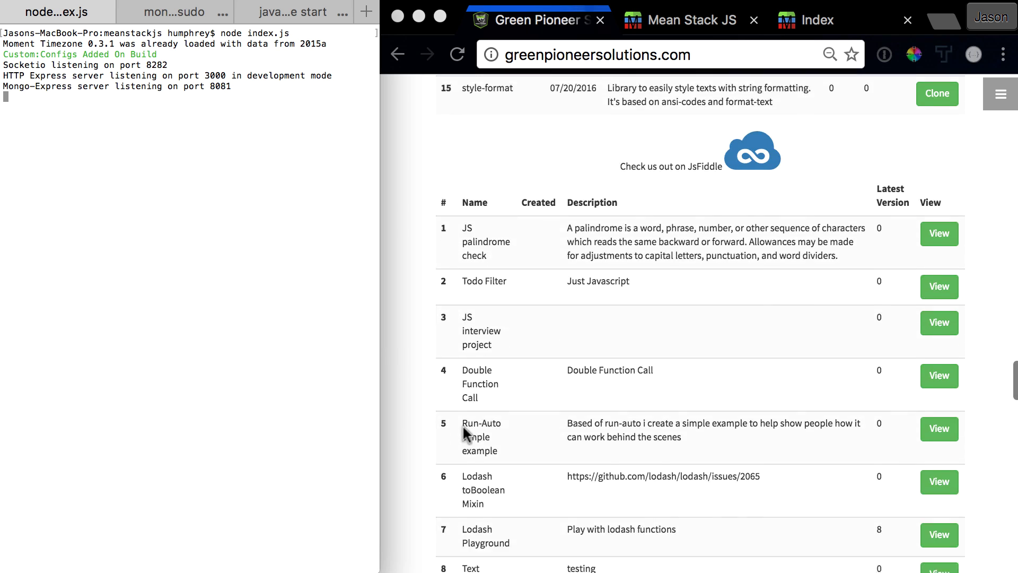
pyautogui.scroll(-1, 463, 430)
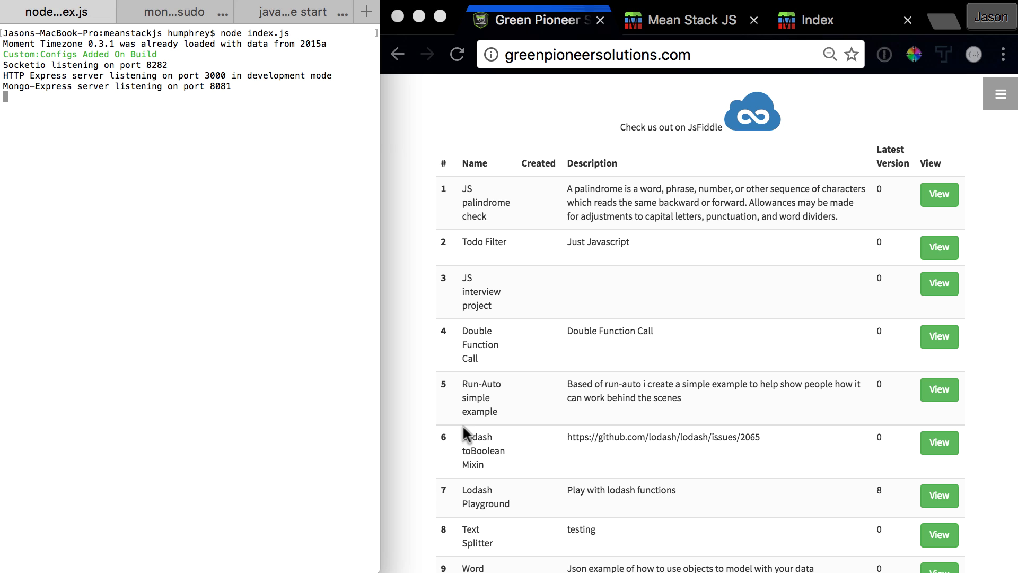
# Switch to the Mean Stack JS tab to view meanstackjs.com.
pyautogui.click(661, 25)
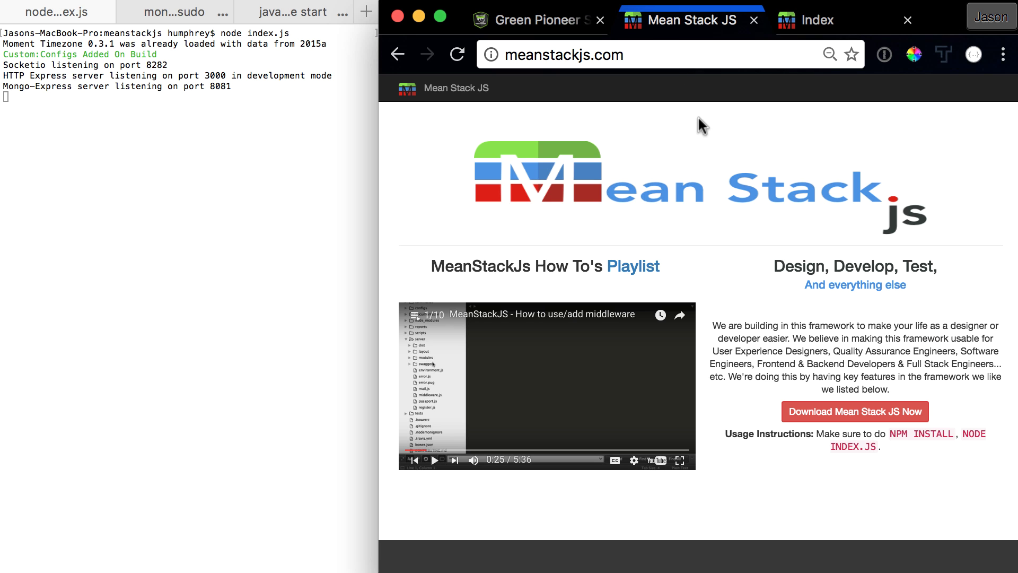